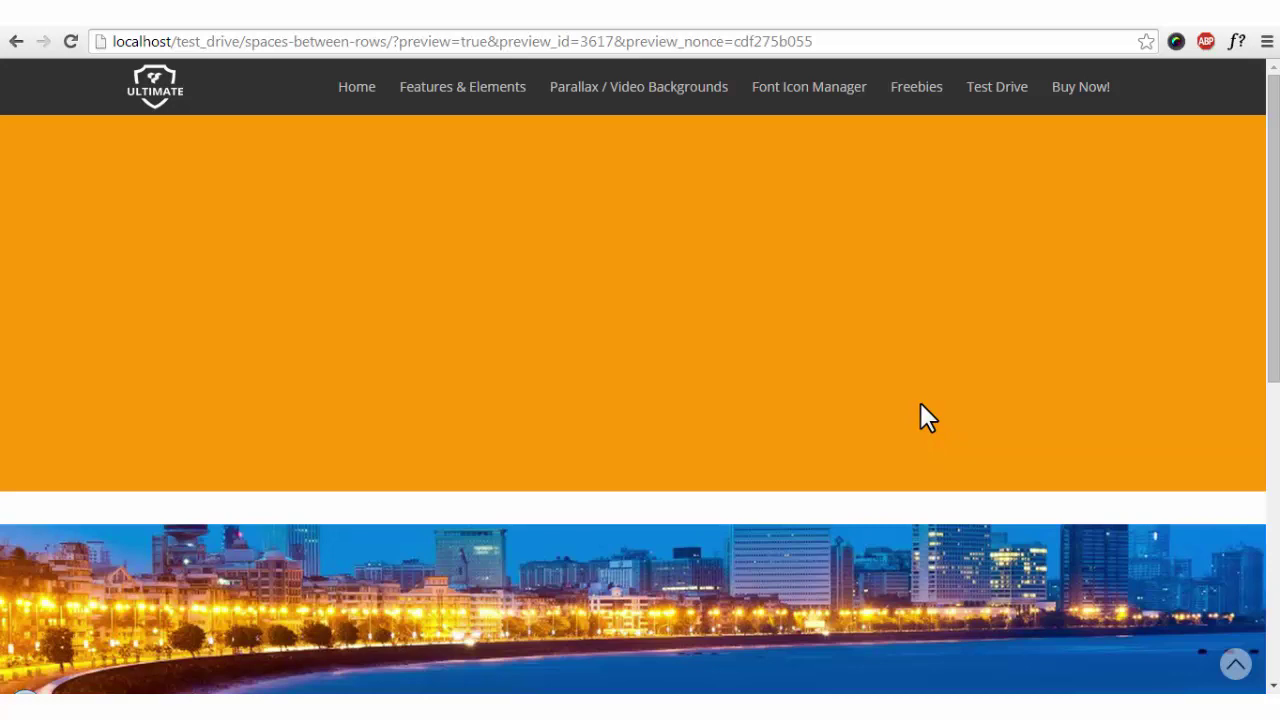
Step: Scroll through the page preview to inspect the rows
scroll(921, 397, down, 4)
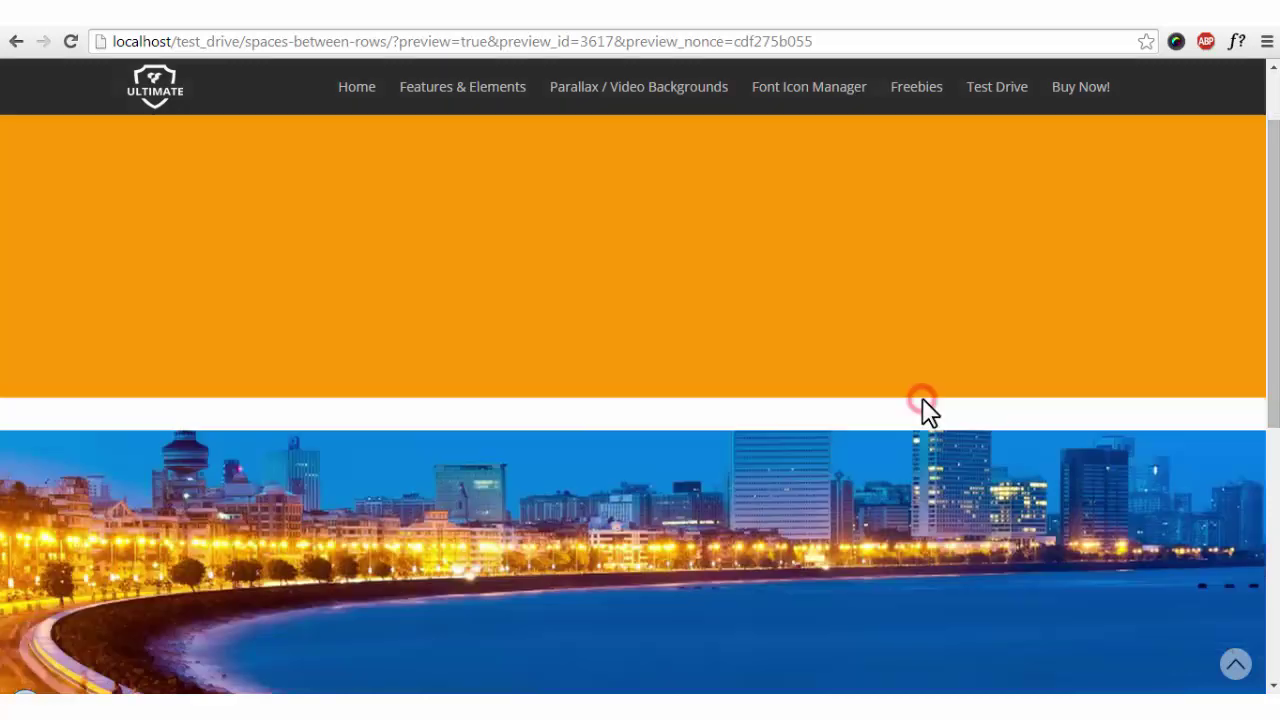
scroll(922, 395, up, 4)
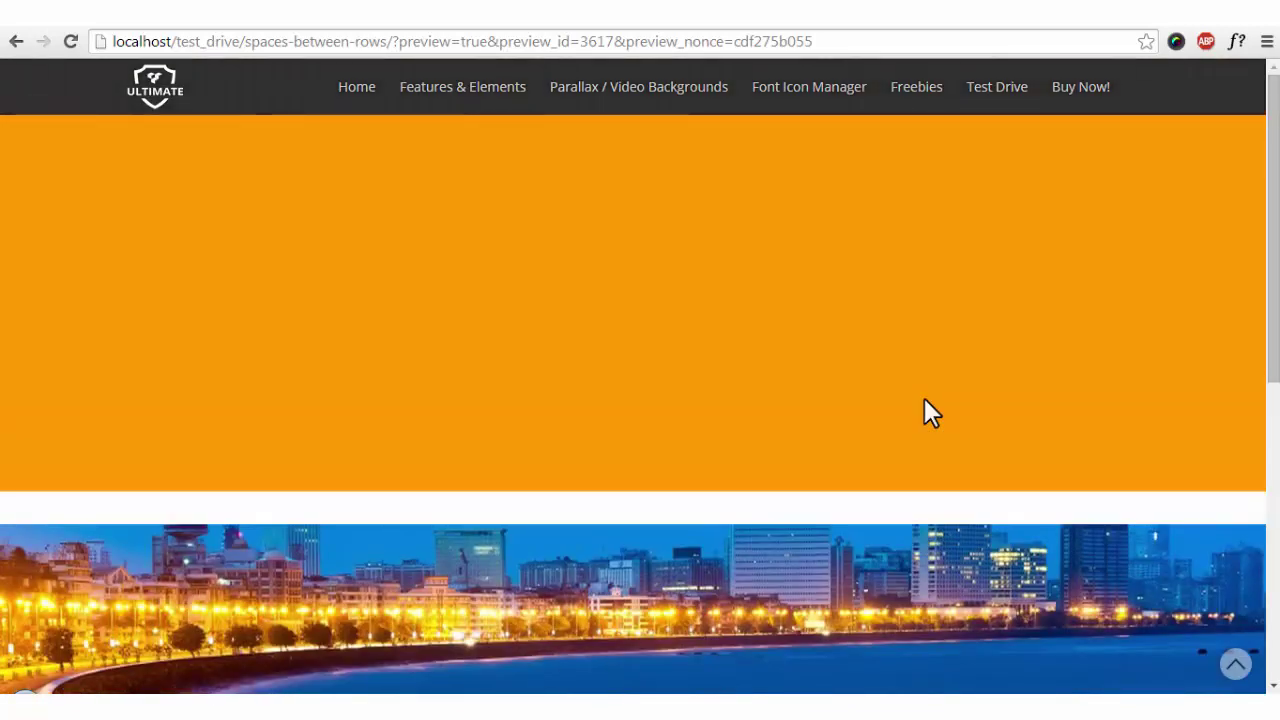
scroll(924, 400, down, 1)
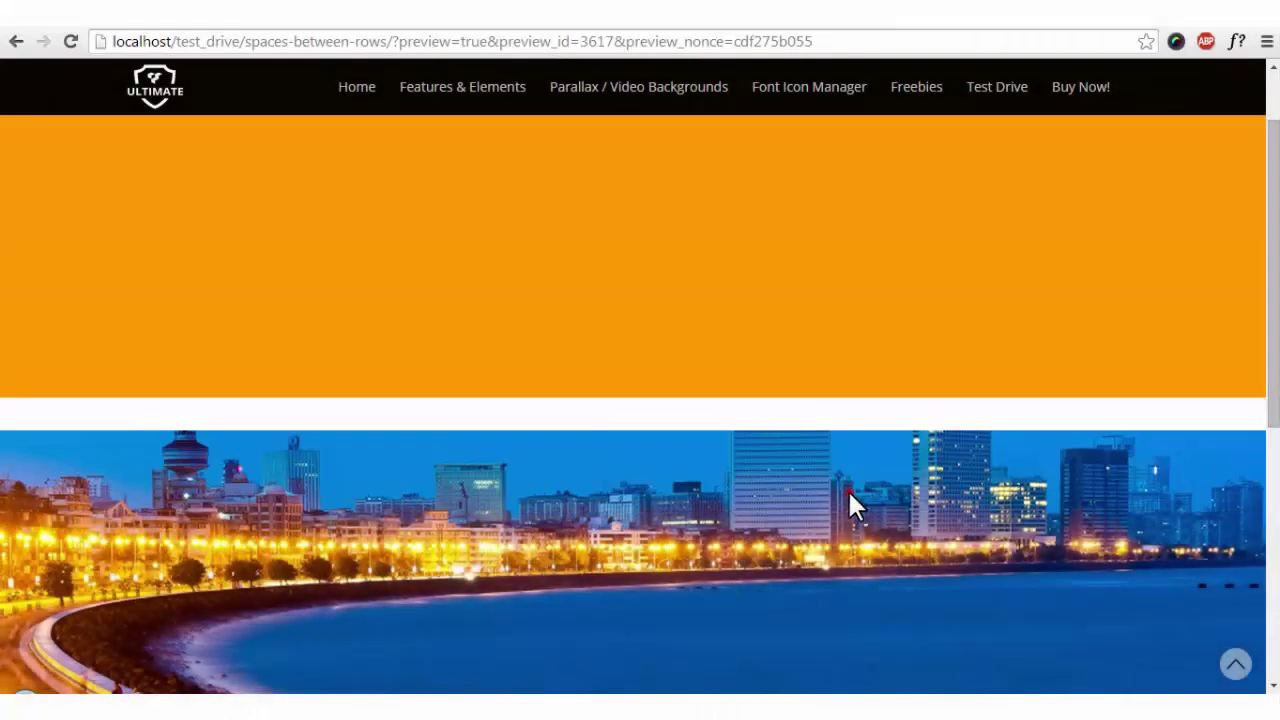
scroll(848, 495, down, 3)
scroll(848, 497, up, 4)
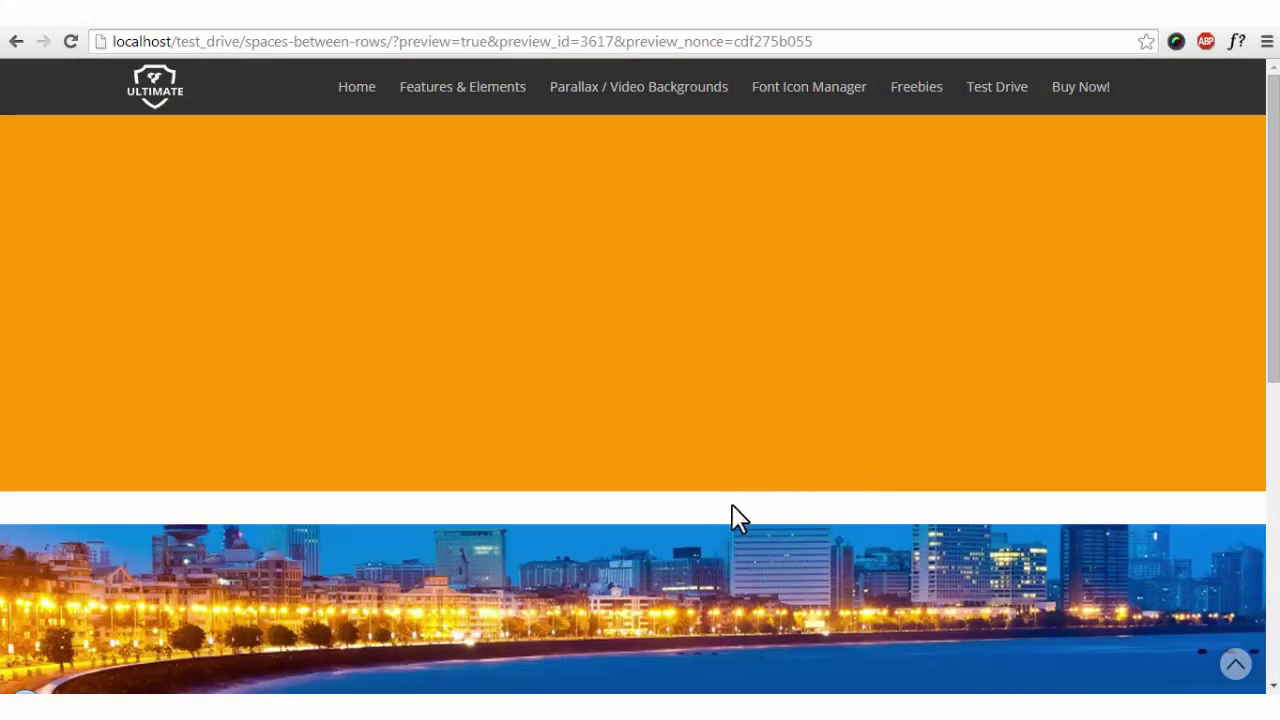
scroll(766, 463, down, 2)
scroll(766, 463, up, 1)
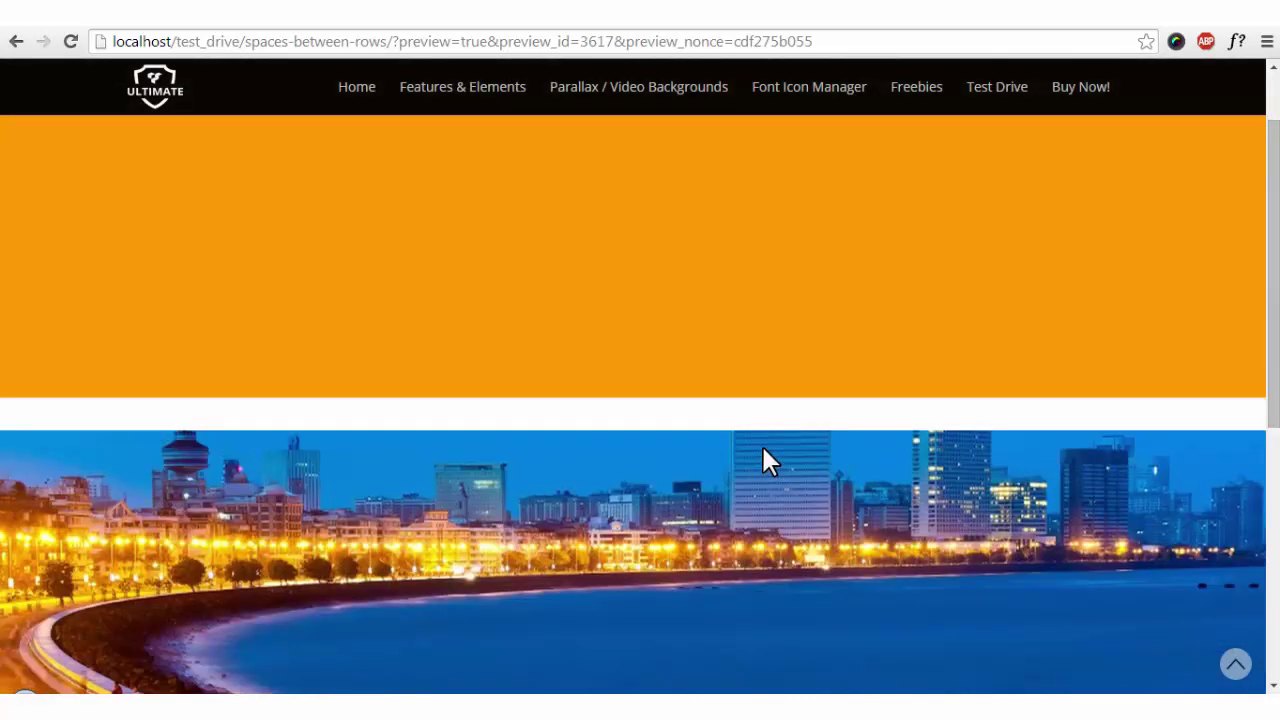
scroll(765, 461, up, 1)
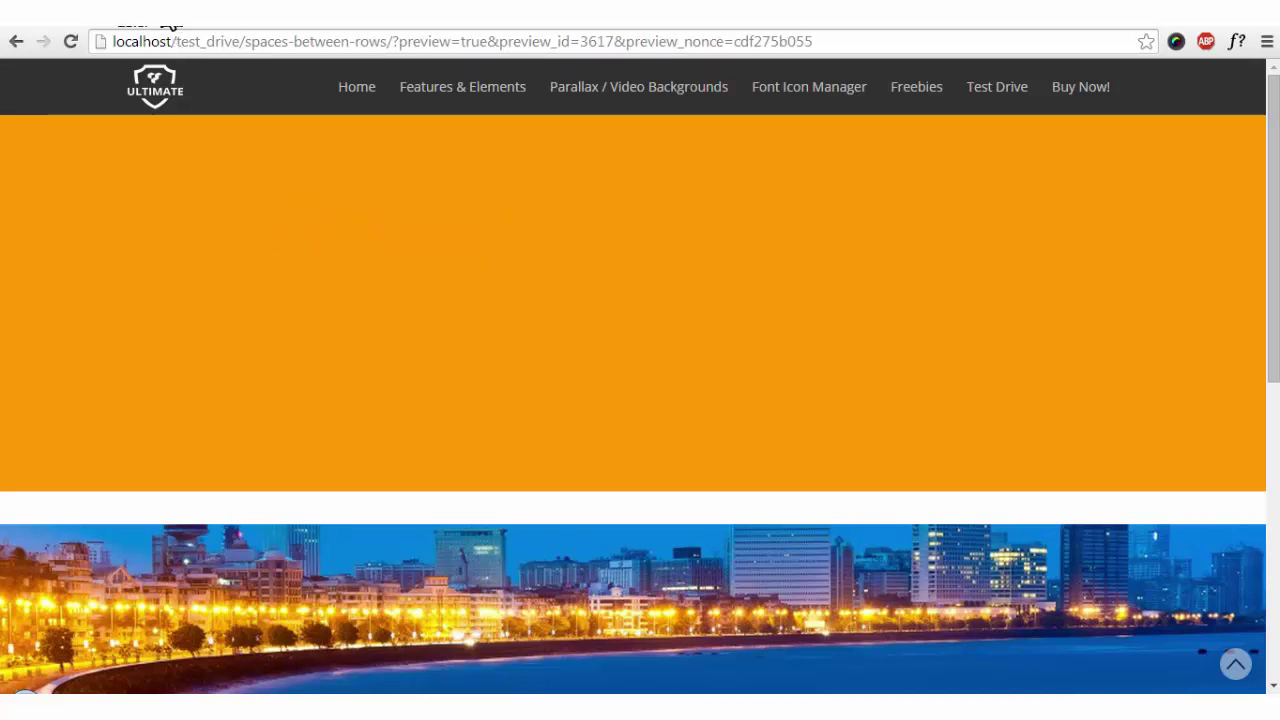
Step: Return to the page editor and open Row #1's edit settings
click(170, 22)
scroll(730, 391, up, 2)
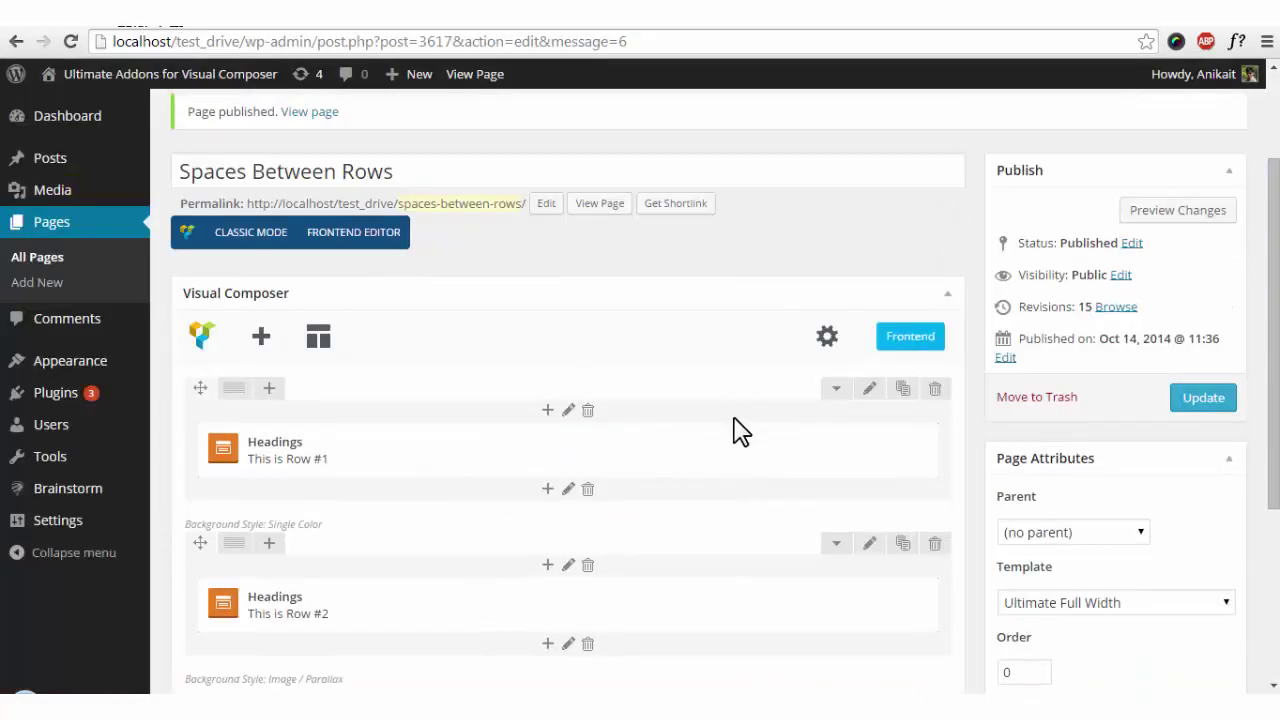
scroll(738, 430, down, 1)
mouse_move(200, 295)
mouse_down()
mouse_move(225, 335)
mouse_move(220, 286)
mouse_move(210, 295)
mouse_up()
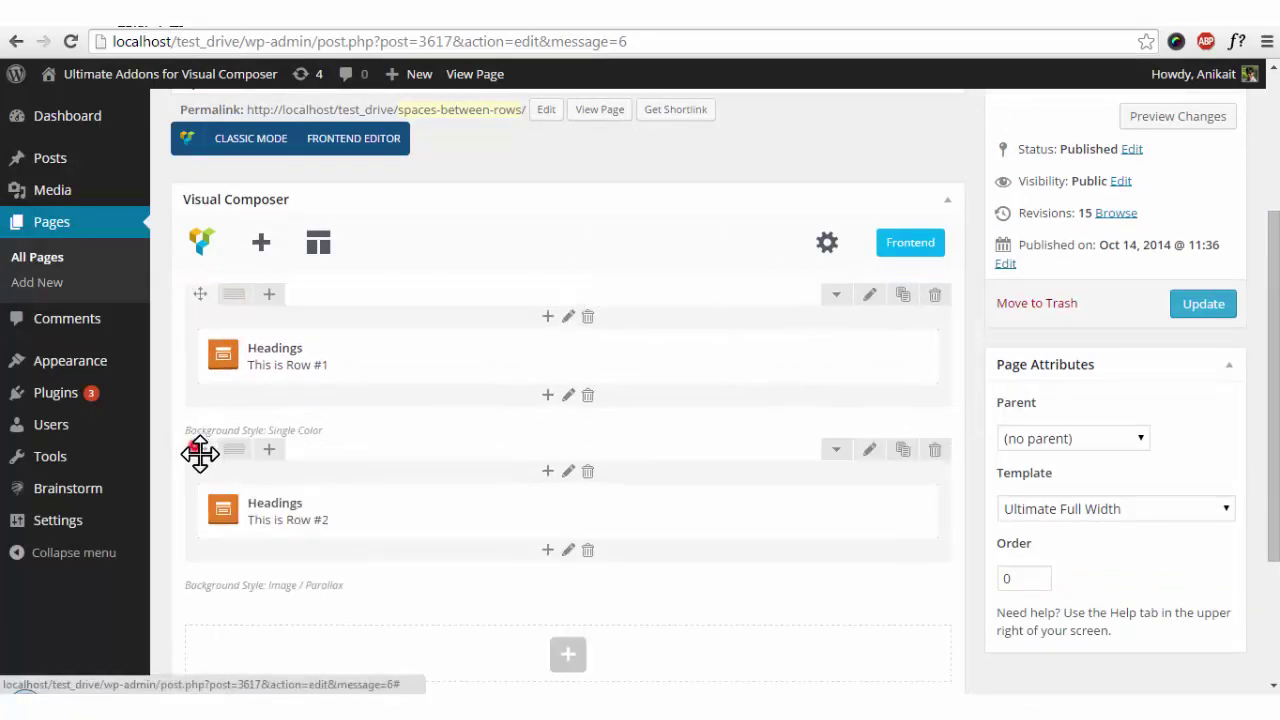
drag(200, 453, 358, 385)
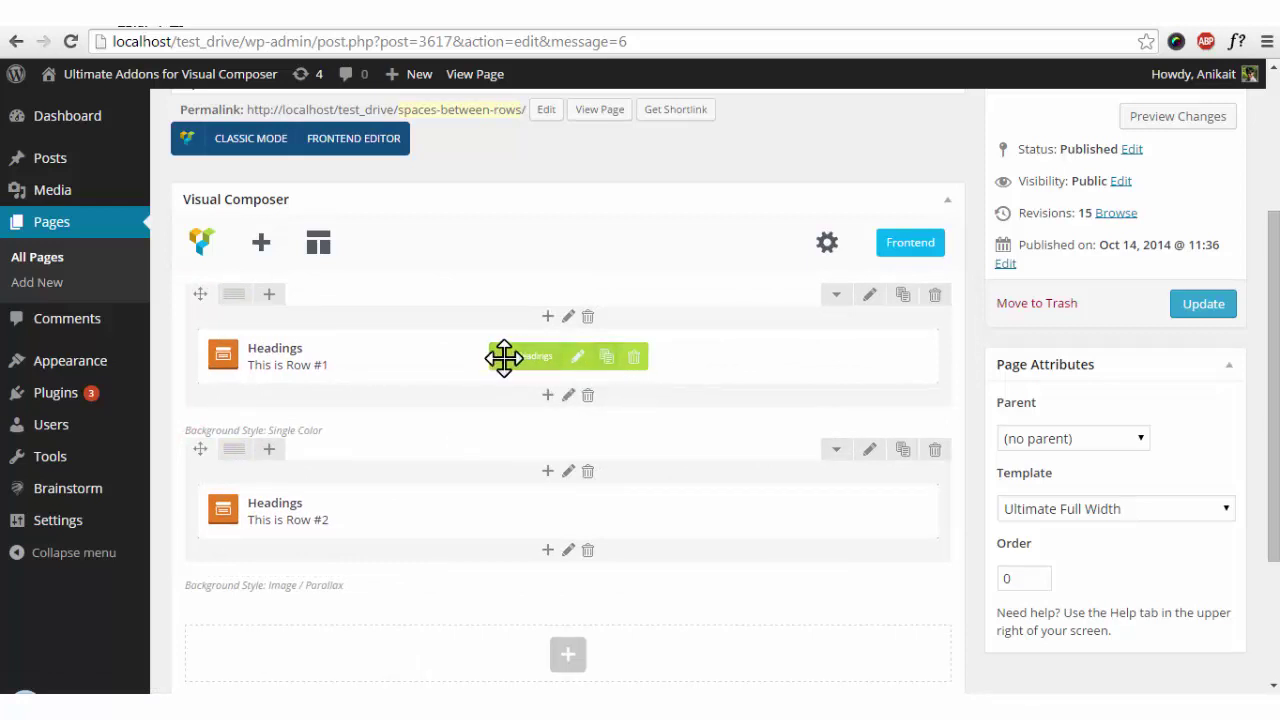
click(870, 296)
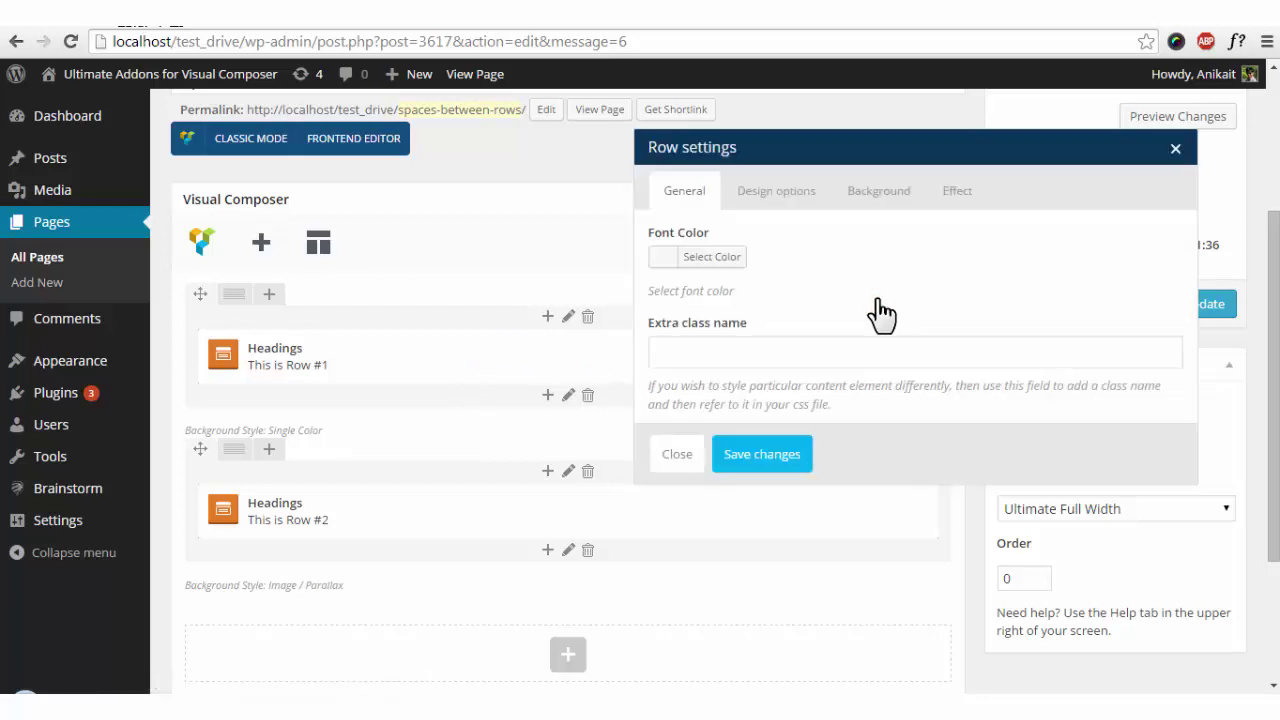
Step: Set Row #1's bottom border and bottom margin to 0 in Design options and save
click(786, 205)
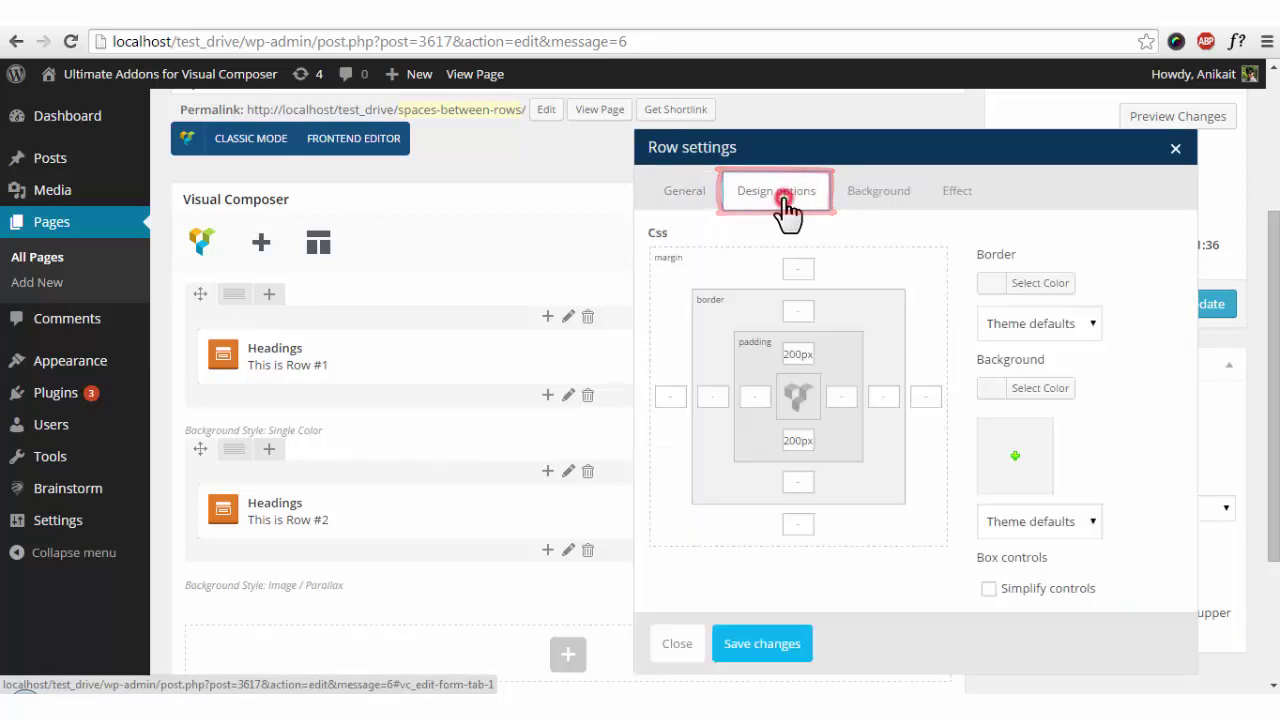
click(806, 312)
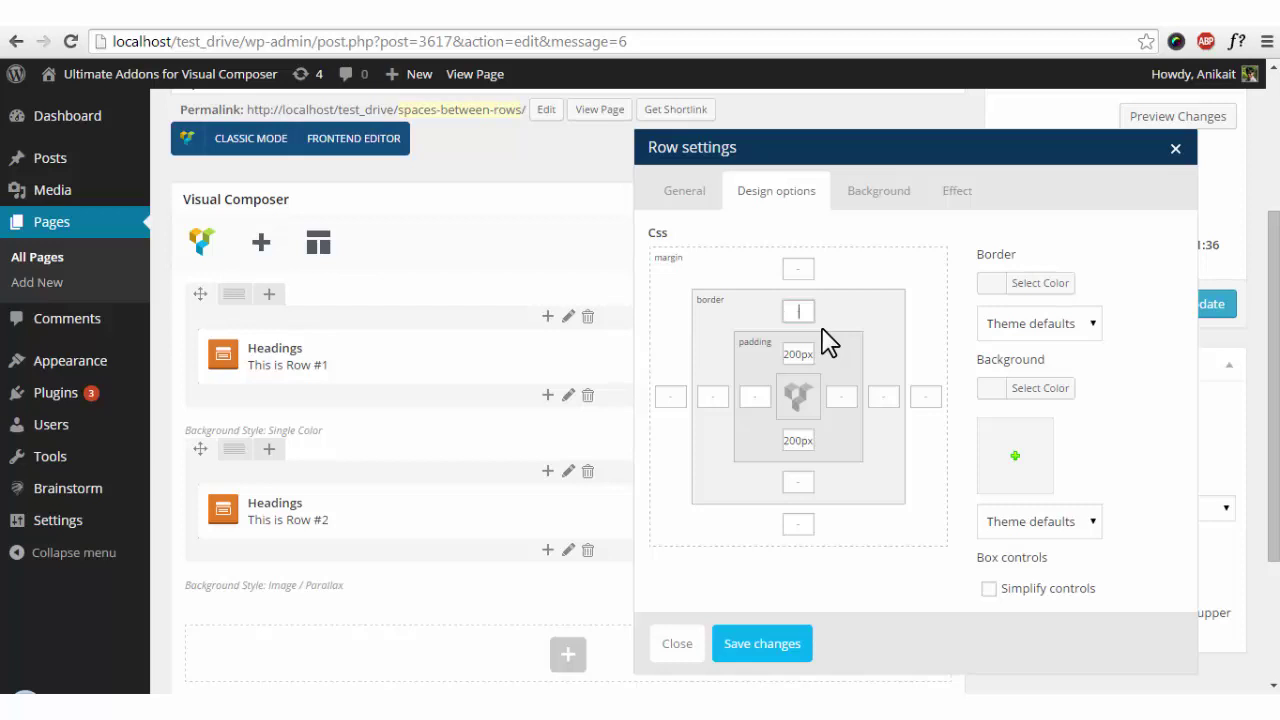
click(800, 480)
text(0)
click(806, 524)
text(0)
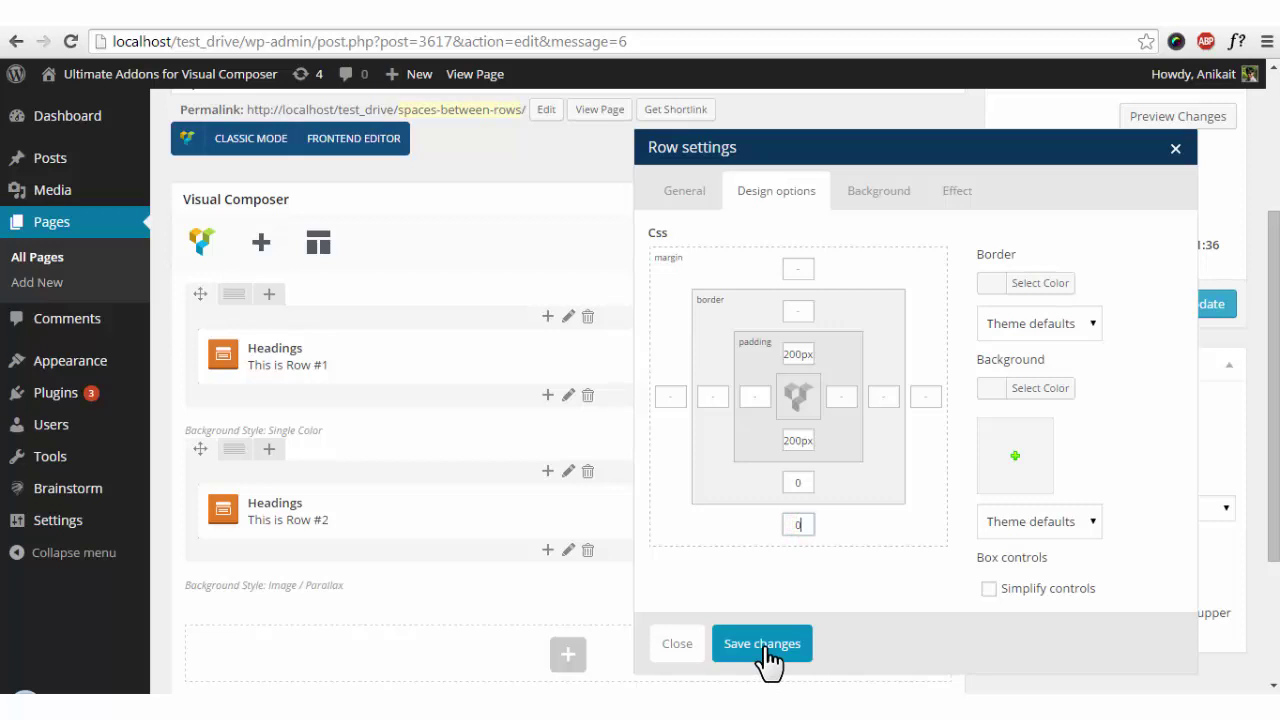
click(767, 650)
Step: In Row #2's Design options, enter 0 for top border and top margin
click(869, 450)
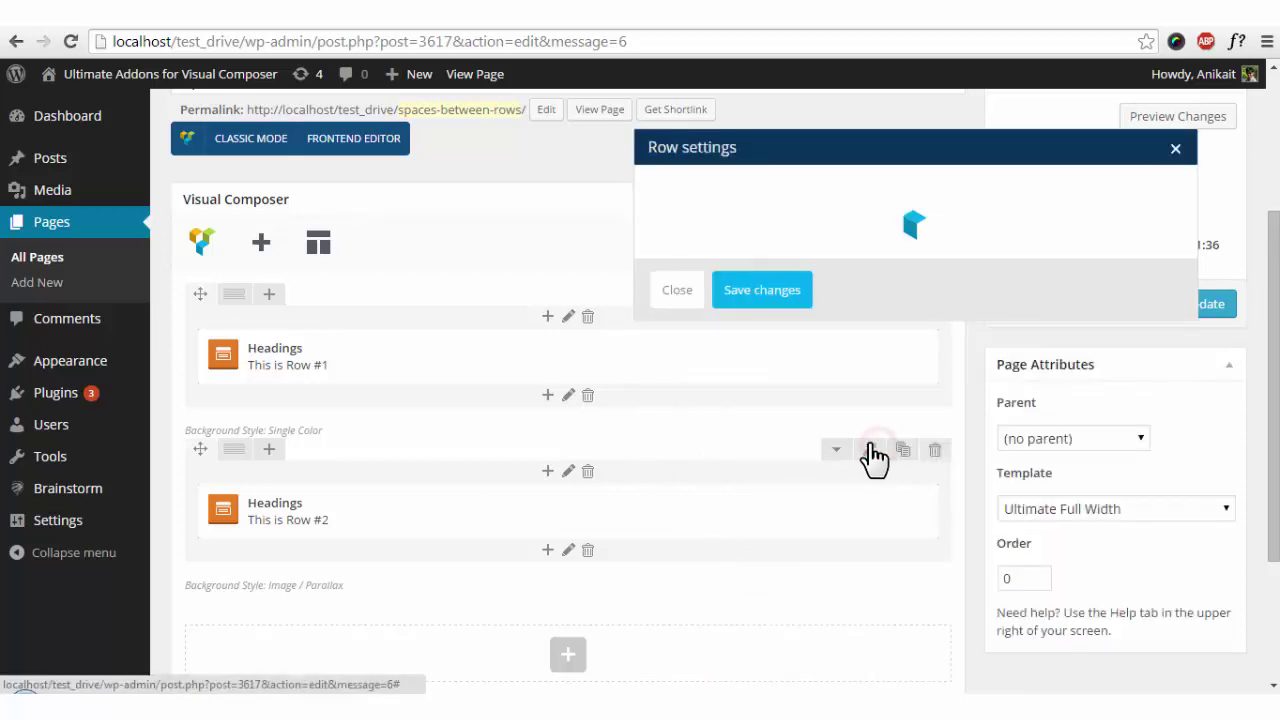
click(800, 195)
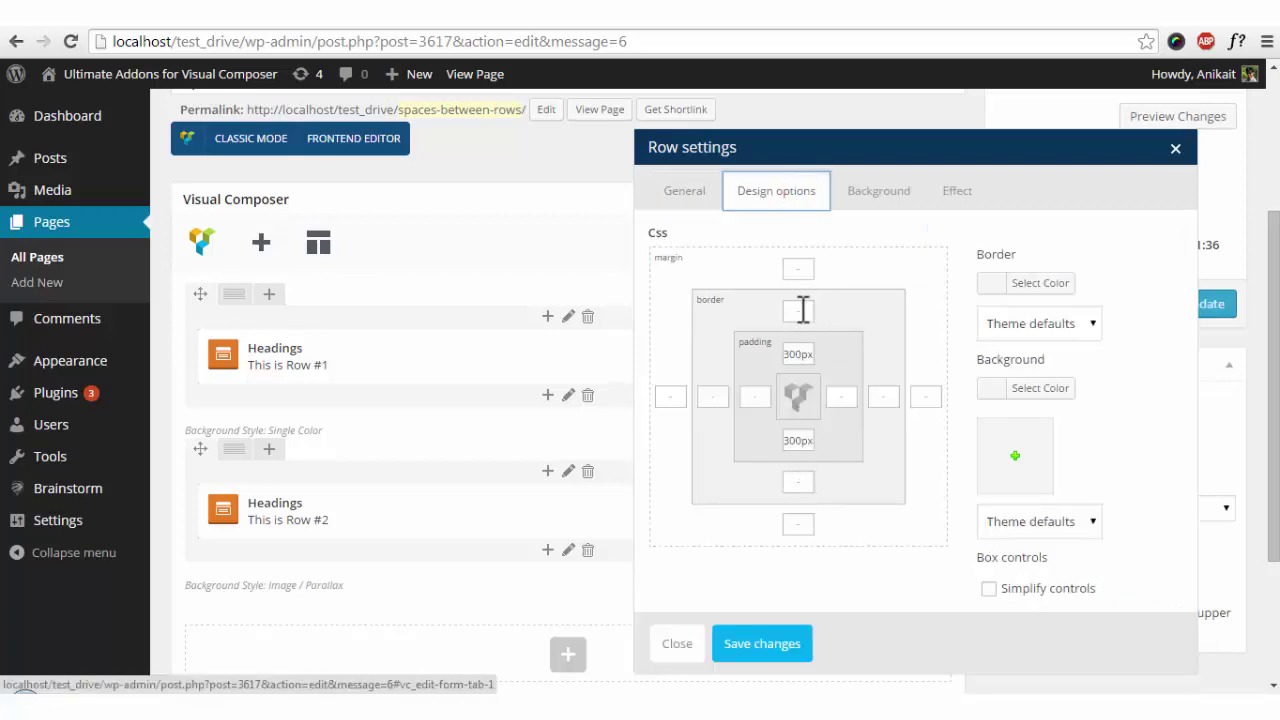
click(803, 310)
text(0)
click(797, 266)
text(0)
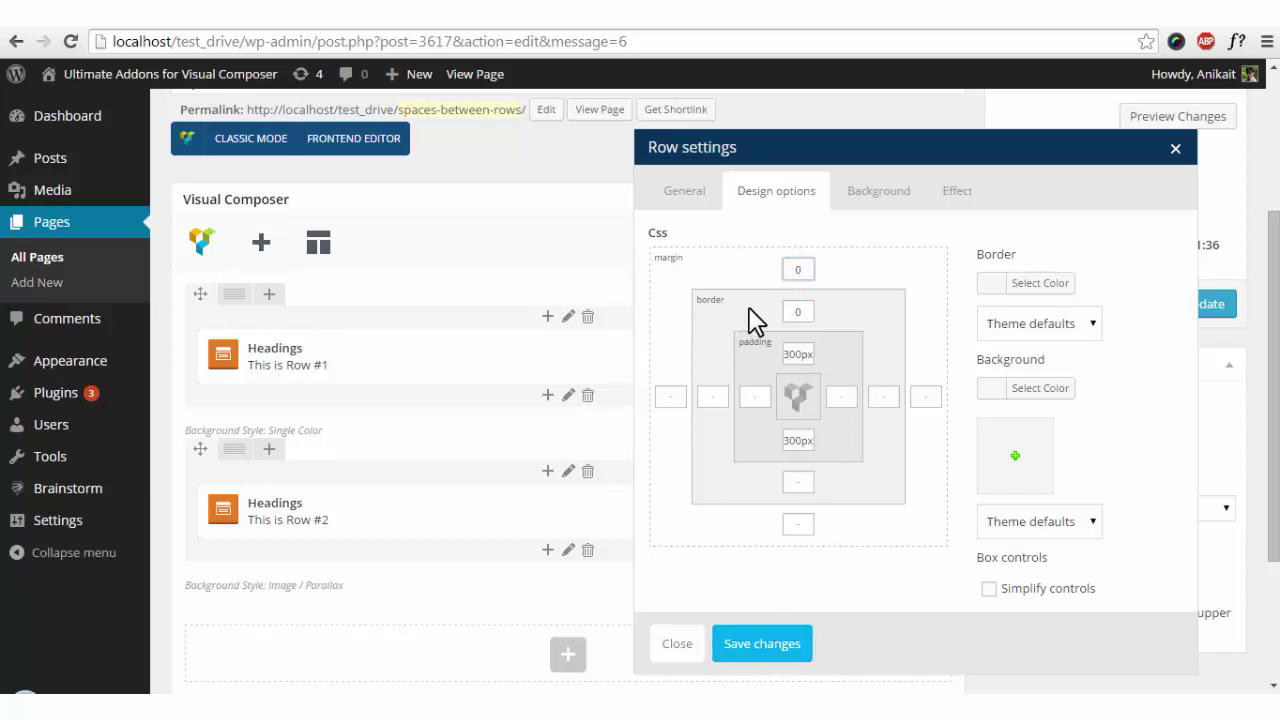
Step: Save Row #2's zero top spacing and preview the page to check the rows meet
click(755, 645)
scroll(1165, 185, up, 2)
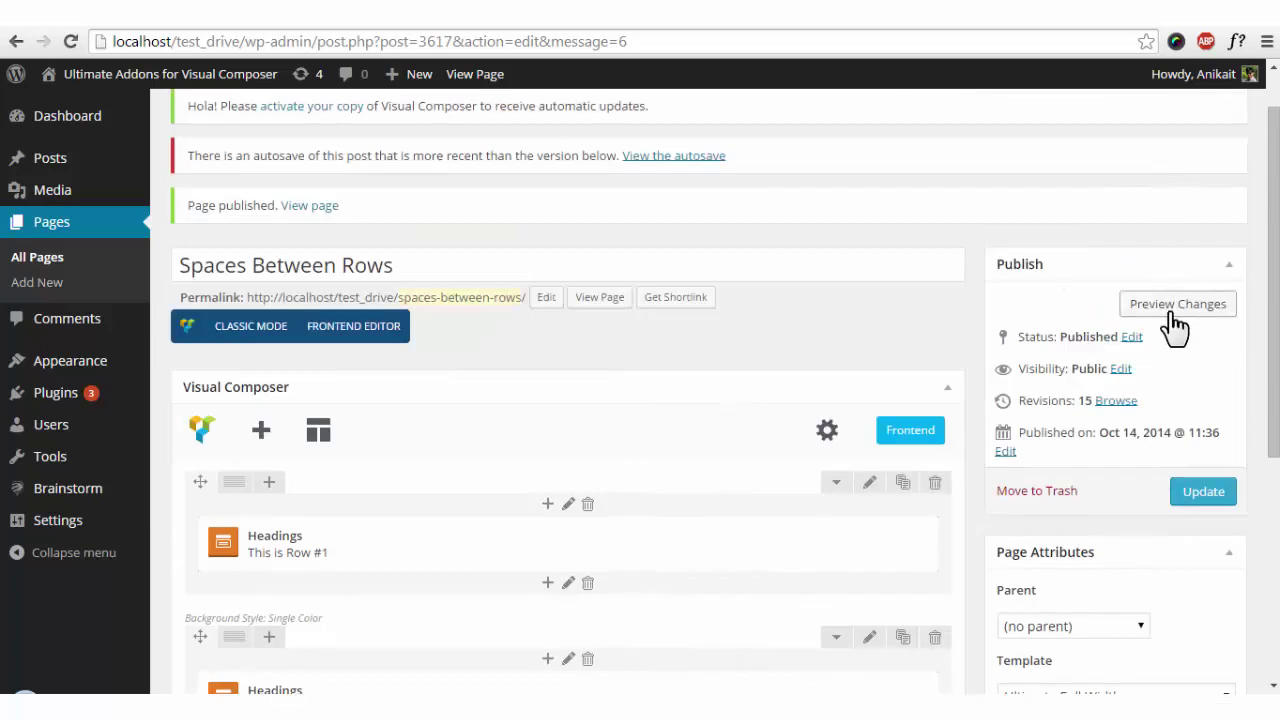
click(1168, 308)
scroll(900, 440, down, 1)
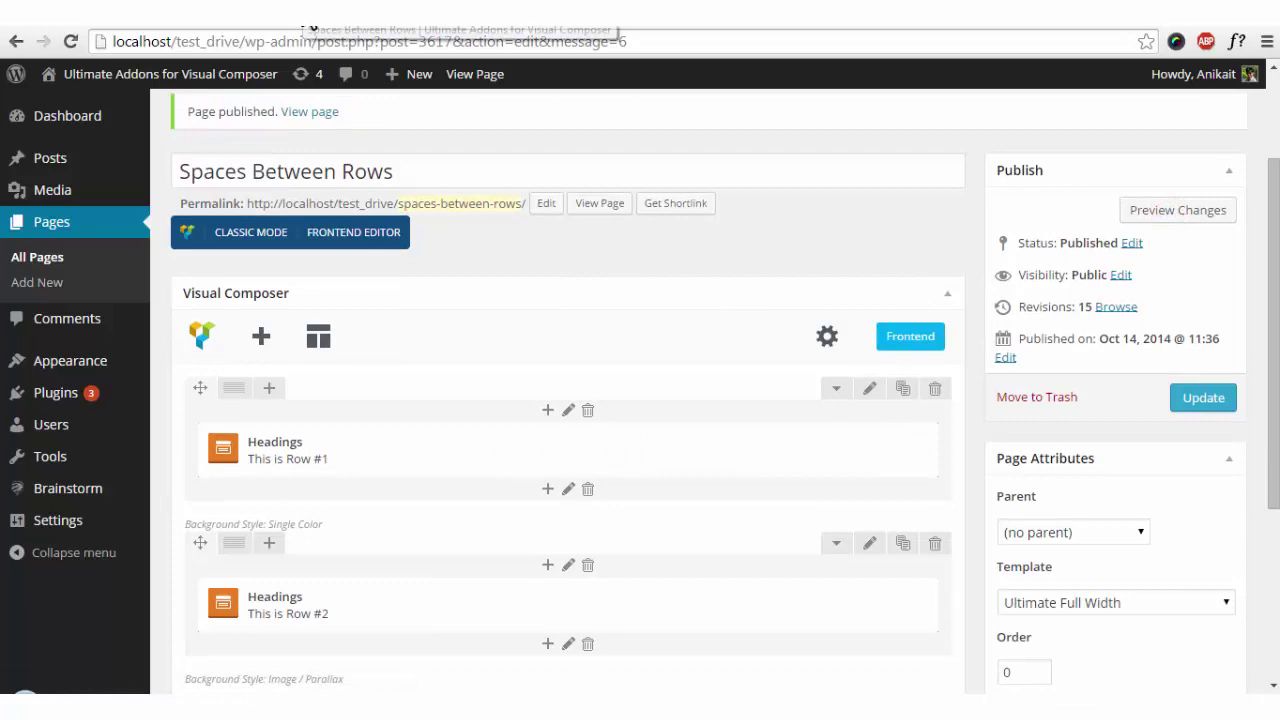
scroll(512, 390, down, 3)
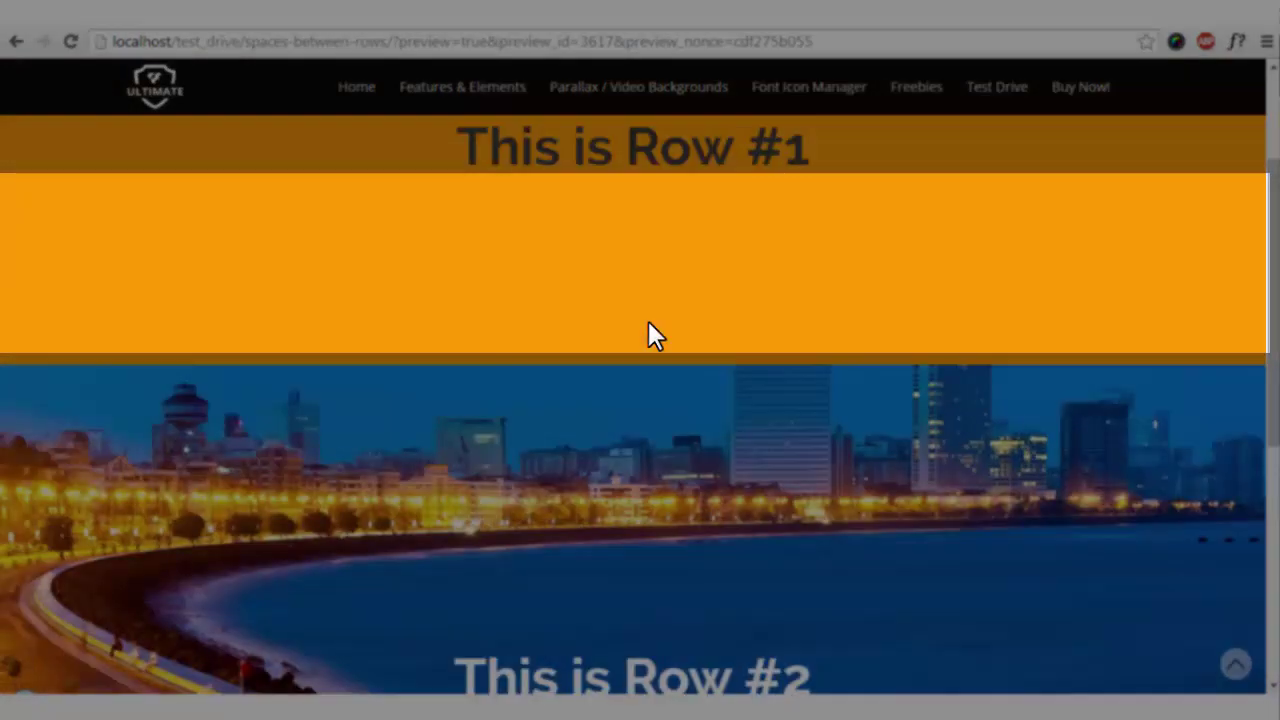
scroll(648, 330, down, 2)
scroll(639, 326, down, 3)
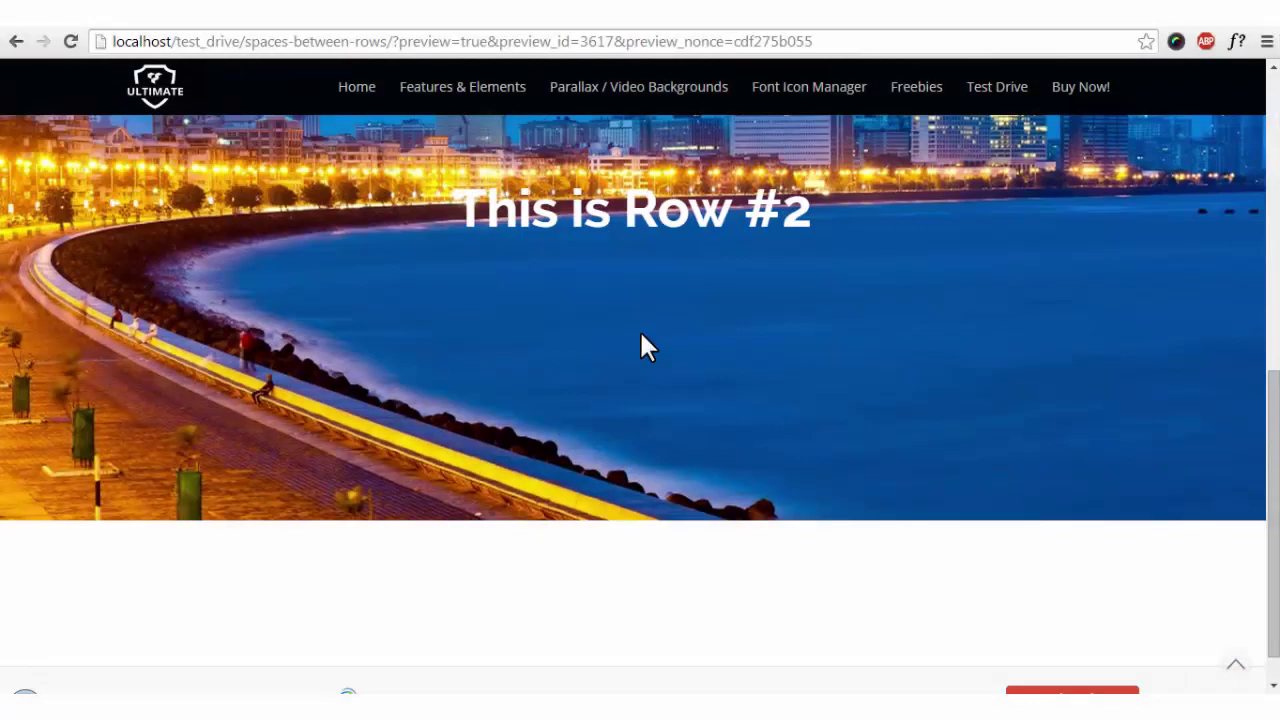
scroll(633, 325, up, 7)
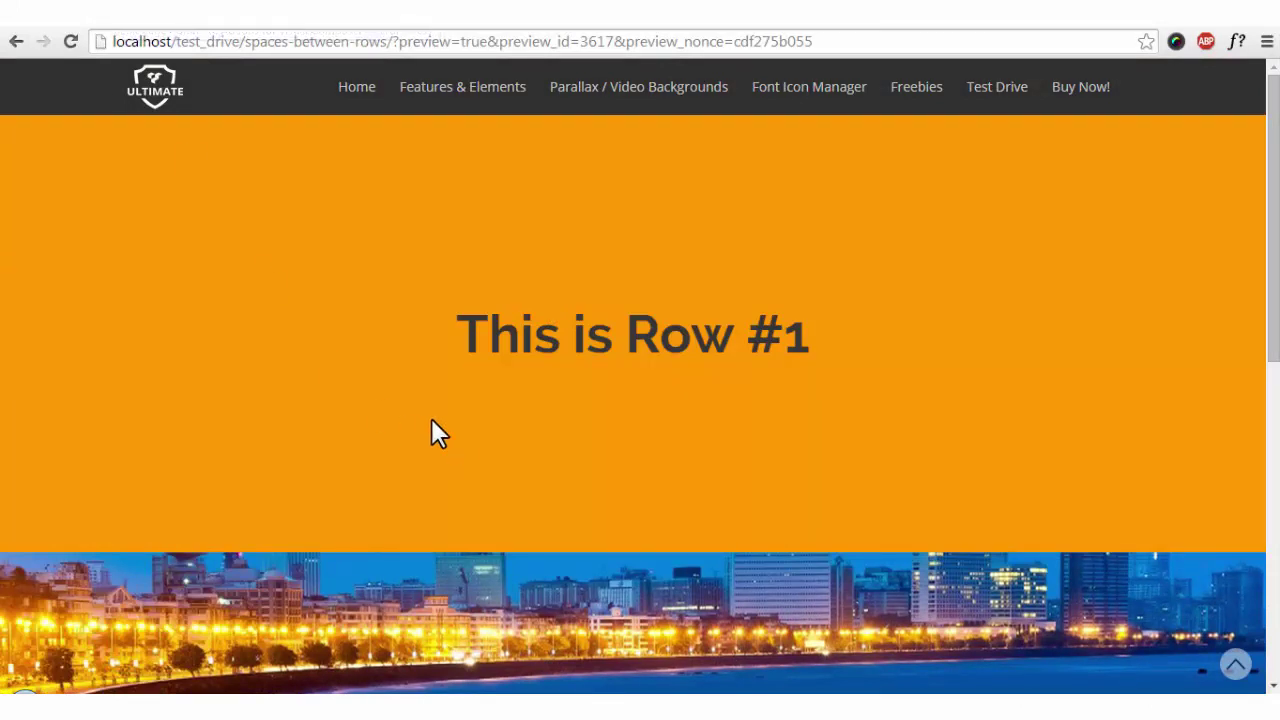
Step: Reopen Row #2's Design options and inspect its left border and right padding fields
click(155, 8)
scroll(760, 453, down, 1)
scroll(760, 453, up, 2)
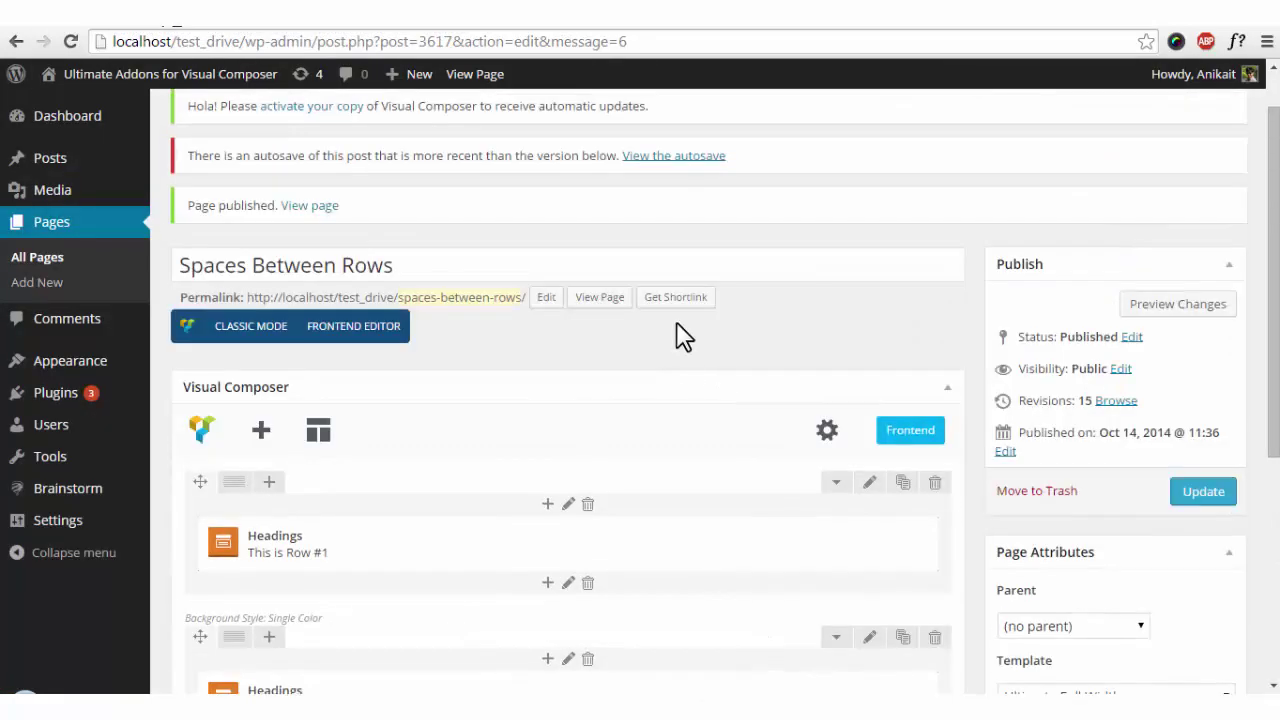
scroll(851, 550, down, 2)
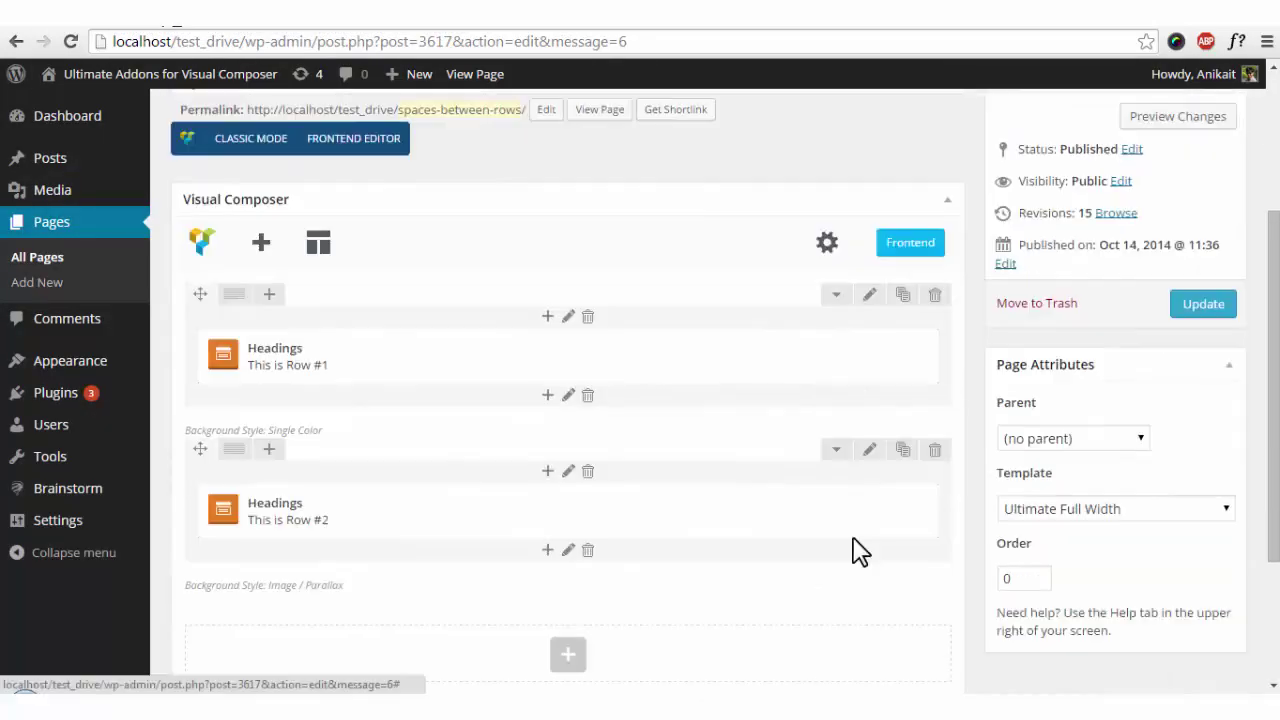
click(868, 450)
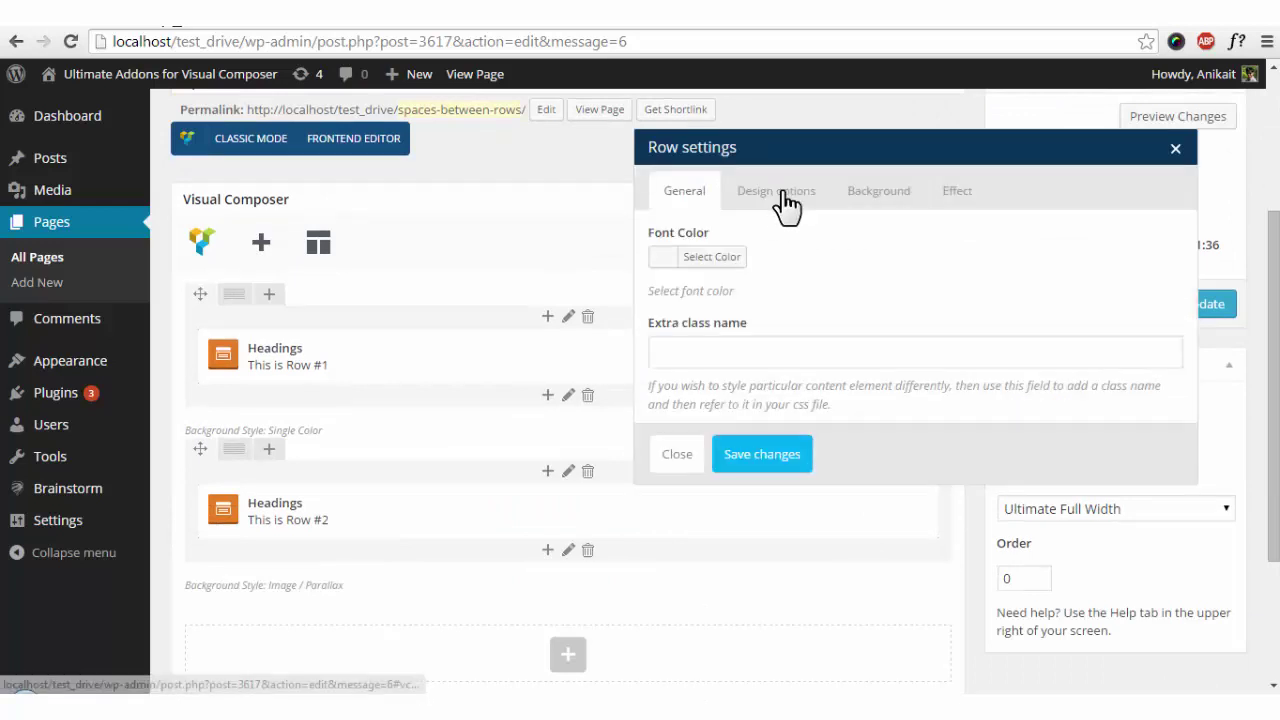
click(799, 198)
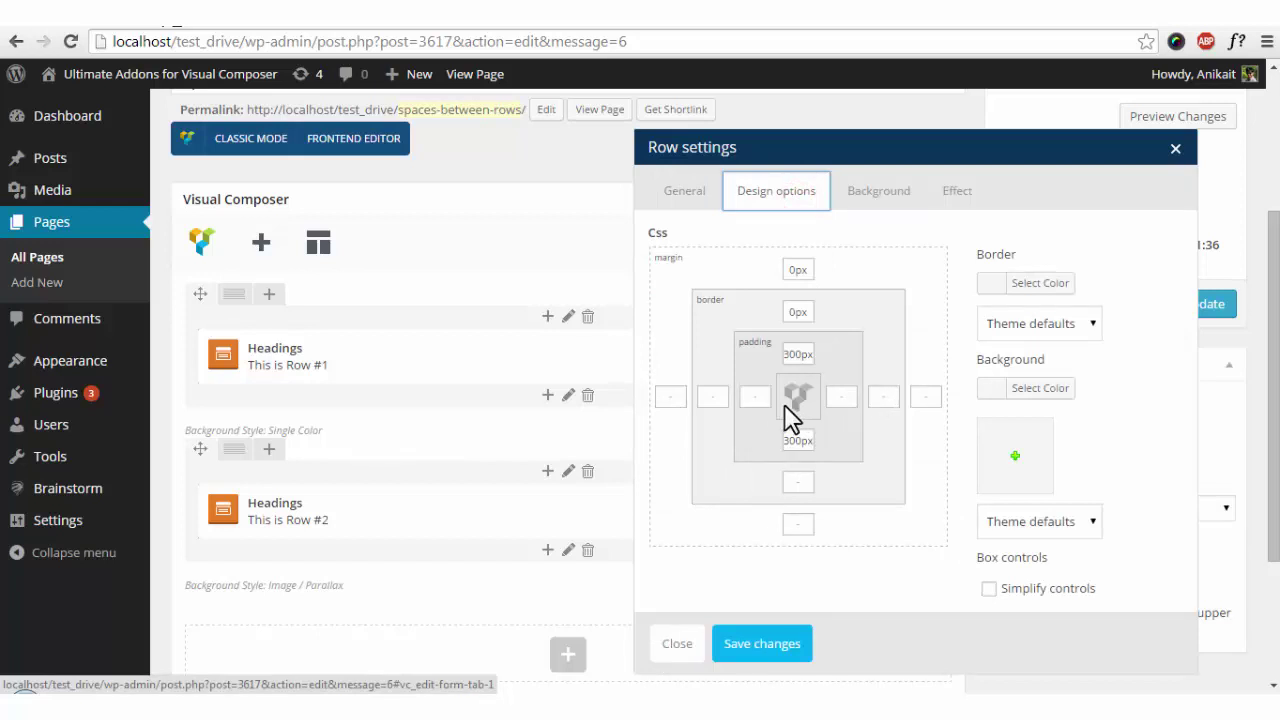
click(718, 398)
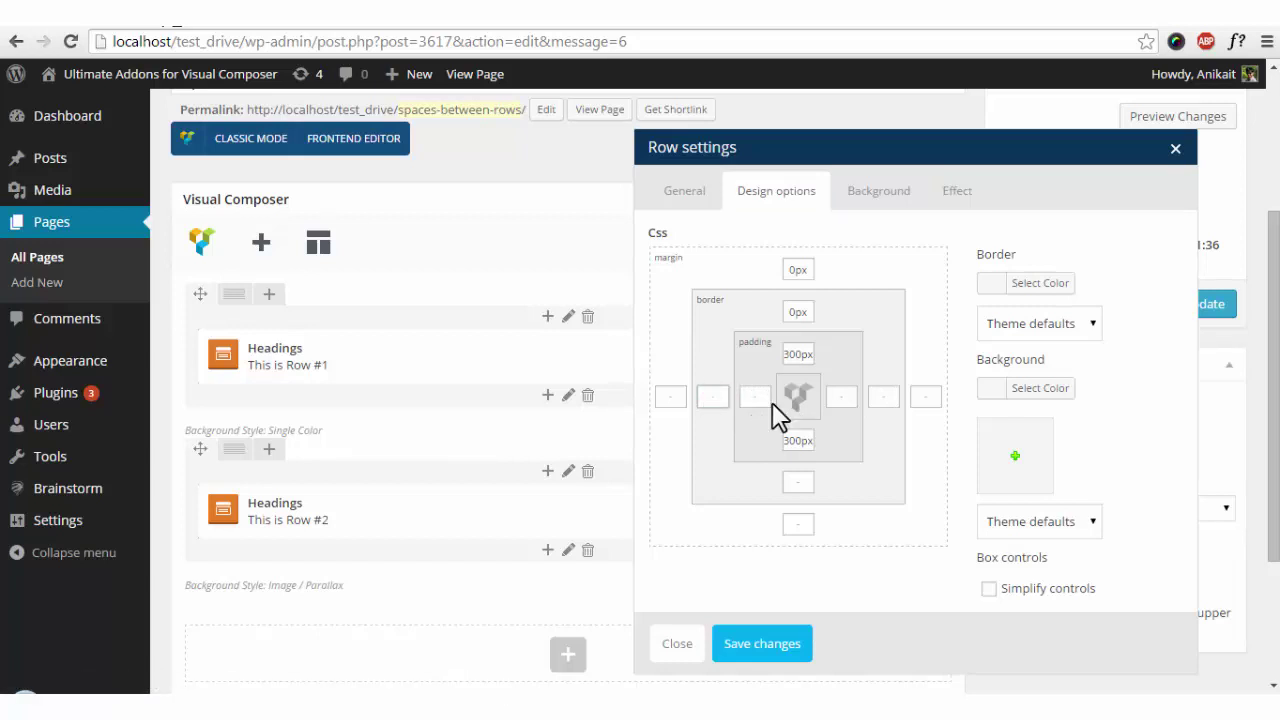
click(843, 398)
Step: Save Row #2's settings and scroll the preview between the orange row and city image row
click(784, 658)
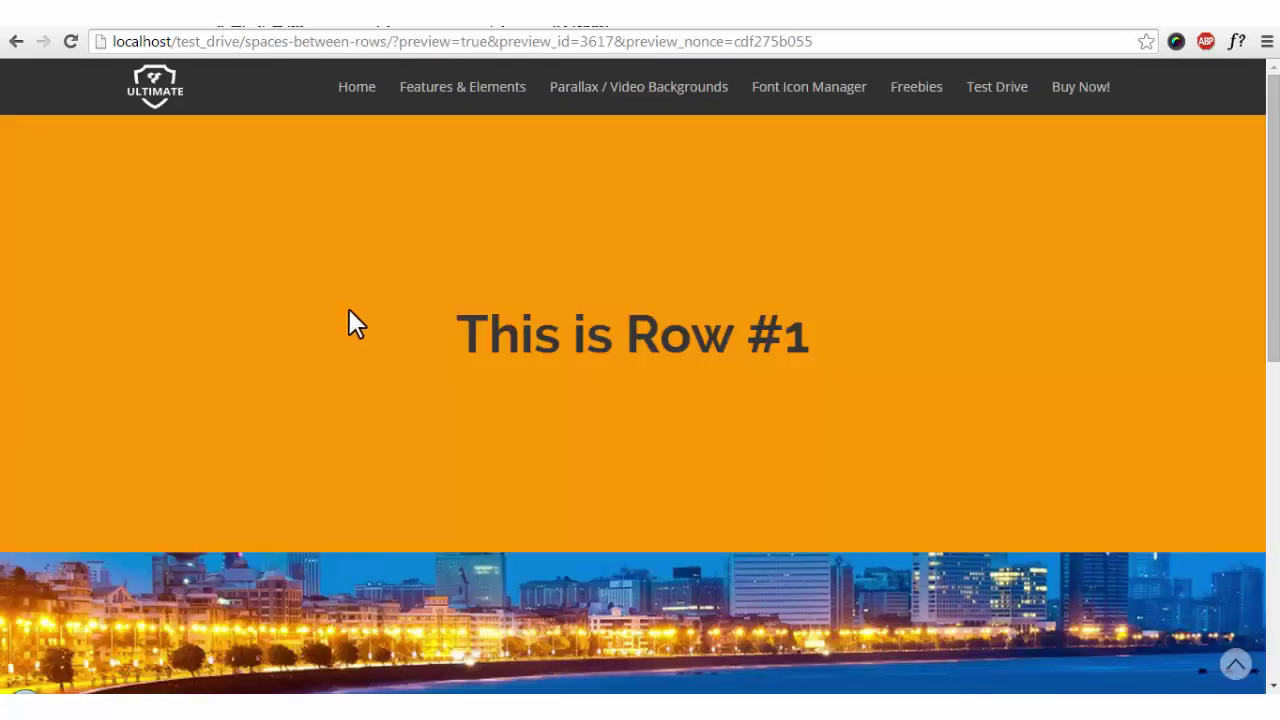
scroll(600, 460, down, 3)
scroll(598, 462, down, 1)
scroll(598, 462, up, 3)
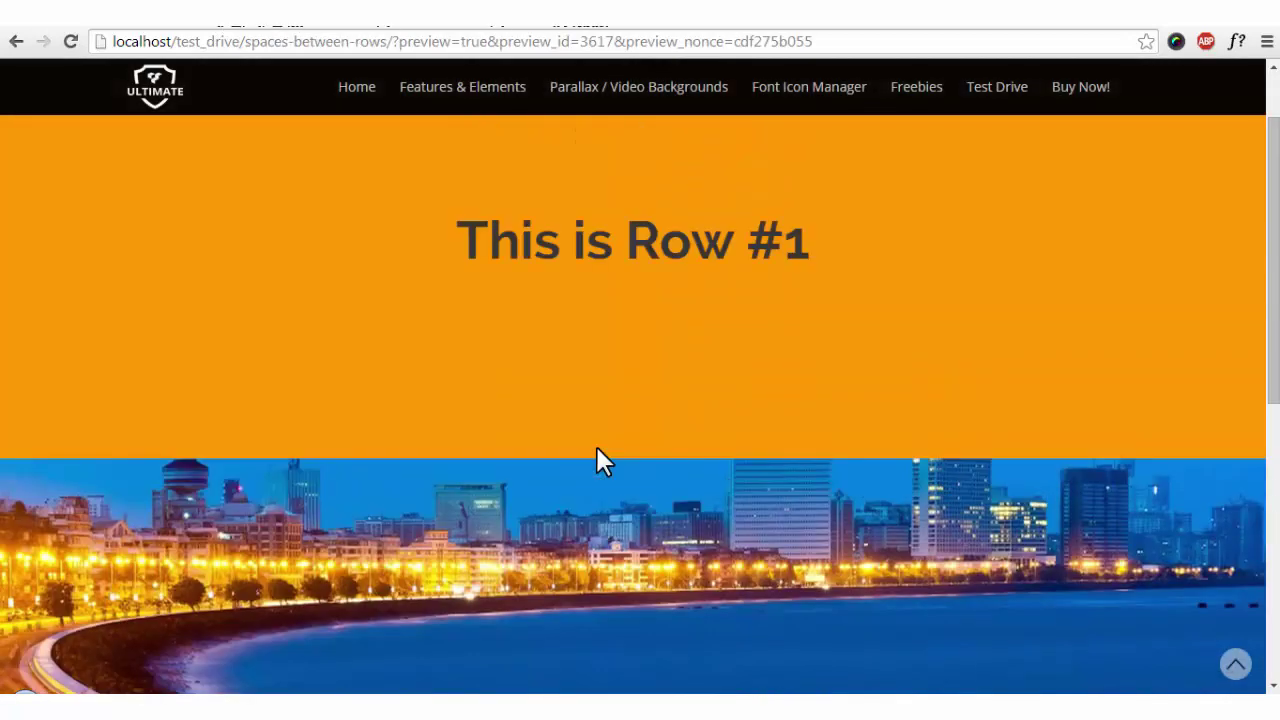